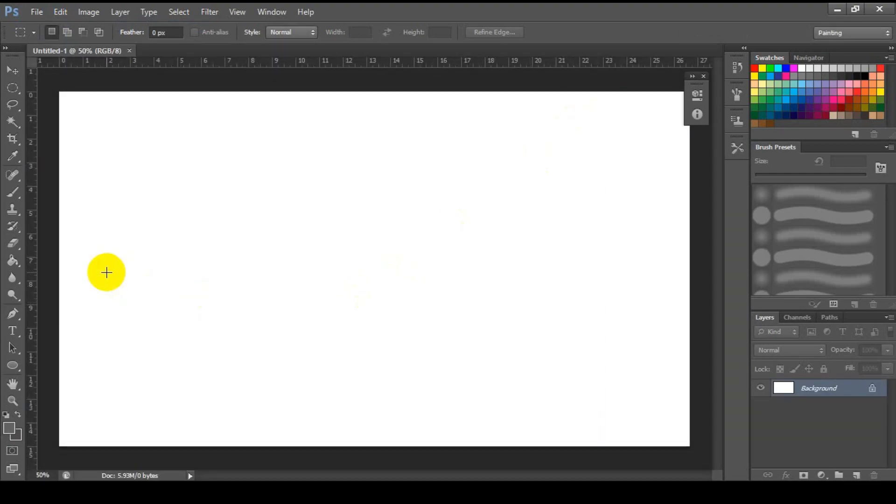
# - Fill the white Background layer with a medium grey swatch colour using the Paint Bucket
pyautogui.click(13, 243)
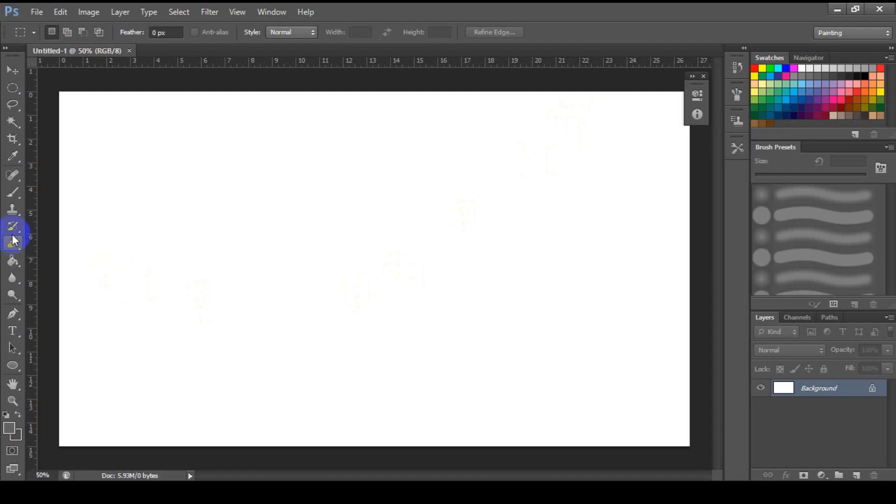
pyautogui.click(802, 77)
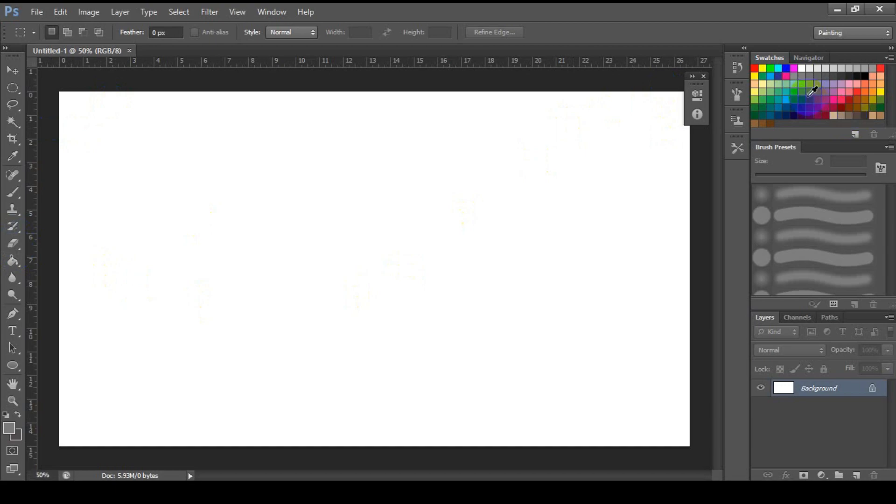
pyautogui.click(13, 261)
pyautogui.click(300, 223)
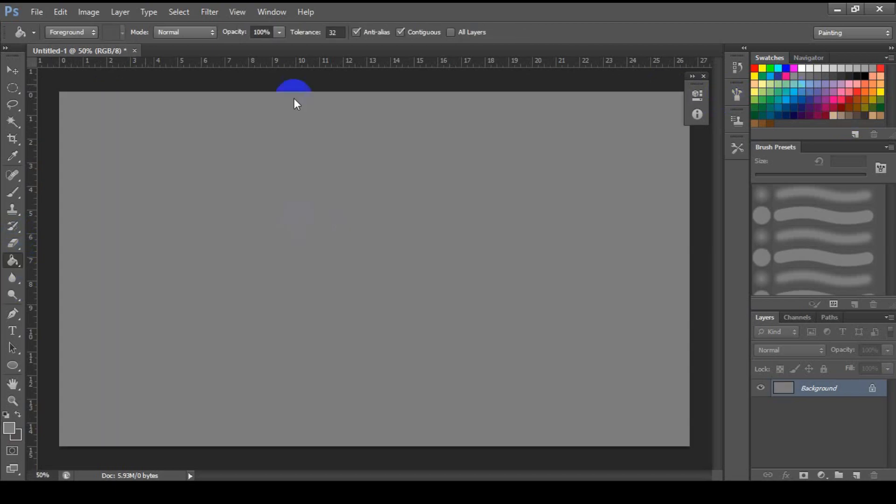
# - Open 1-woman-girl-png-image.png and copy the woman's cutout into Untitled-1 as a new layer
pyautogui.click(37, 14)
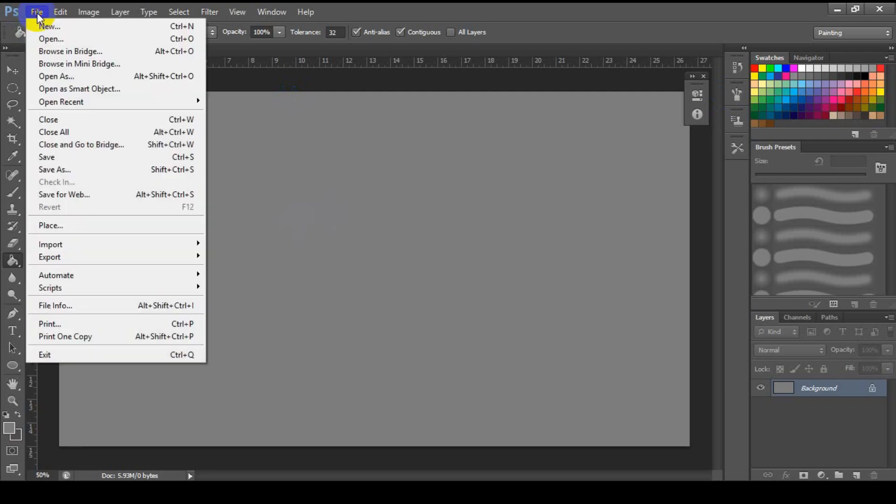
pyautogui.click(51, 39)
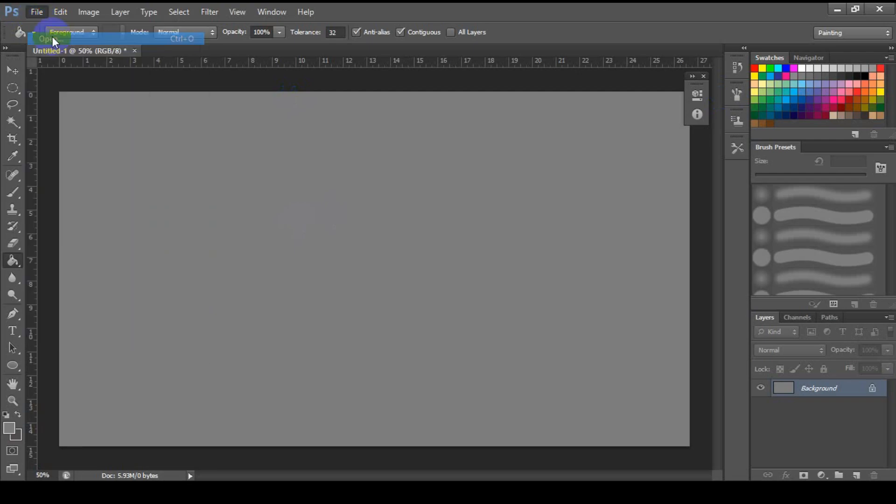
pyautogui.click(312, 253)
pyautogui.doubleClick(312, 253)
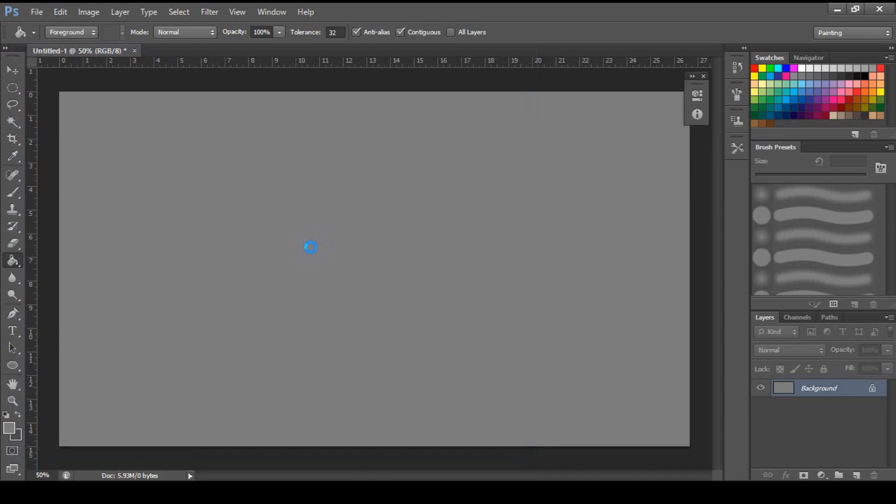
pyautogui.moveTo(290, 55); pyautogui.dragTo(502, 74)
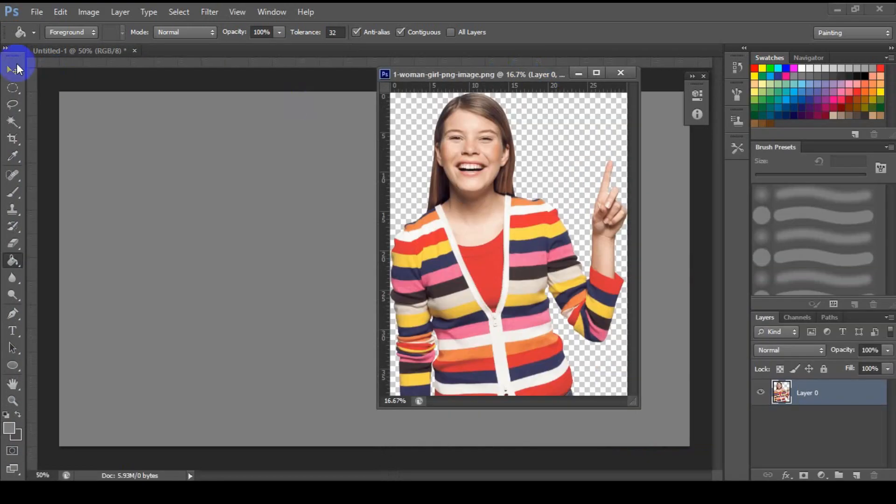
pyautogui.click(13, 70)
pyautogui.moveTo(455, 226); pyautogui.dragTo(321, 269)
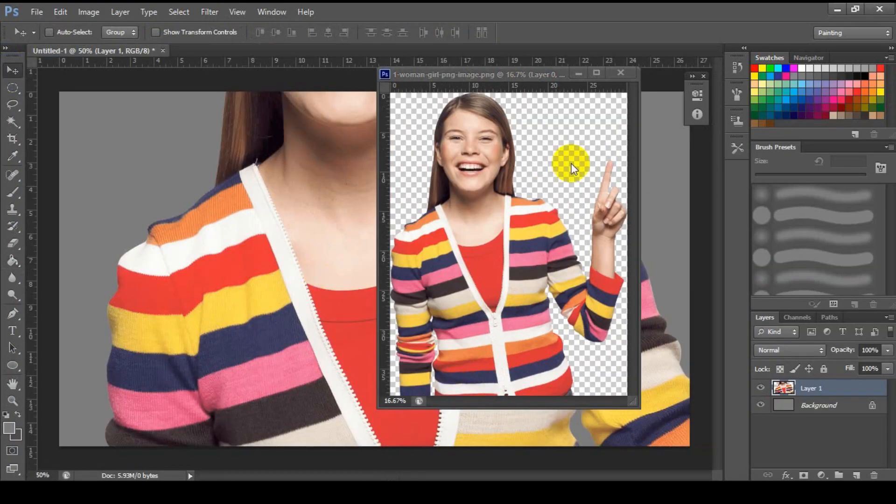
pyautogui.click(579, 73)
# - Free-transform the woman to about 37% scale with a tilt of about 4°, placing her in the canvas's left half
pyautogui.moveTo(457, 184); pyautogui.dragTo(398, 365)
pyautogui.hotkey('ctrl', 't')
pyautogui.moveTo(709, 207); pyautogui.dragTo(315, 386)
pyautogui.moveTo(304, 462); pyautogui.dragTo(359, 346)
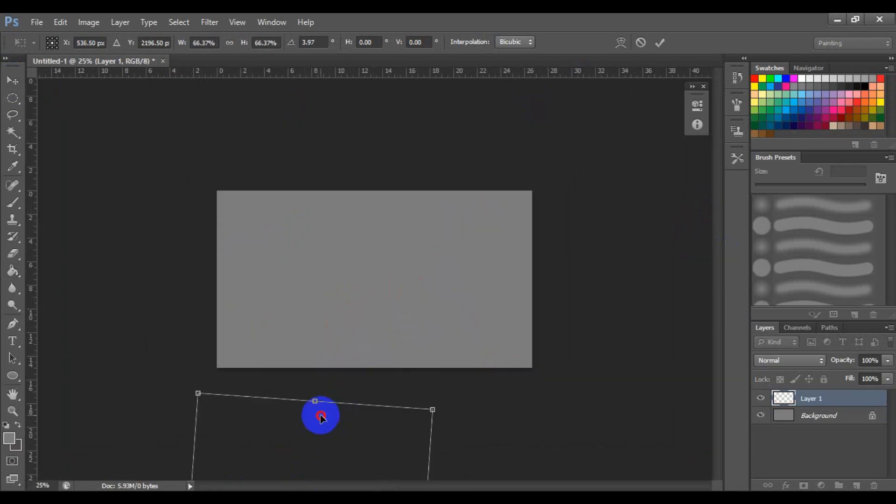
pyautogui.moveTo(320, 416); pyautogui.dragTo(367, 196)
pyautogui.moveTo(483, 189); pyautogui.dragTo(368, 313)
pyautogui.moveTo(326, 345); pyautogui.dragTo(444, 238)
pyautogui.moveTo(489, 213)
pyautogui.mouseDown()
pyautogui.moveTo(458, 240)
pyautogui.moveTo(488, 215)
pyautogui.mouseUp()
pyautogui.moveTo(436, 269); pyautogui.dragTo(282, 295)
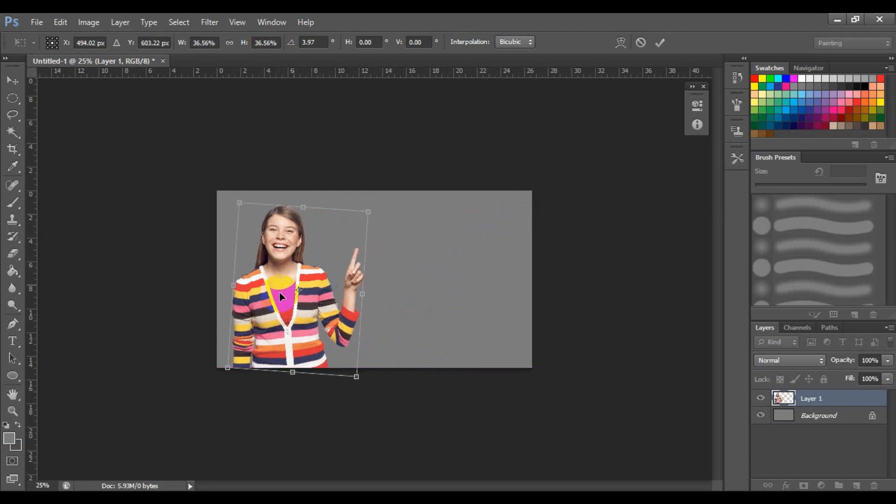
pyautogui.click(660, 42)
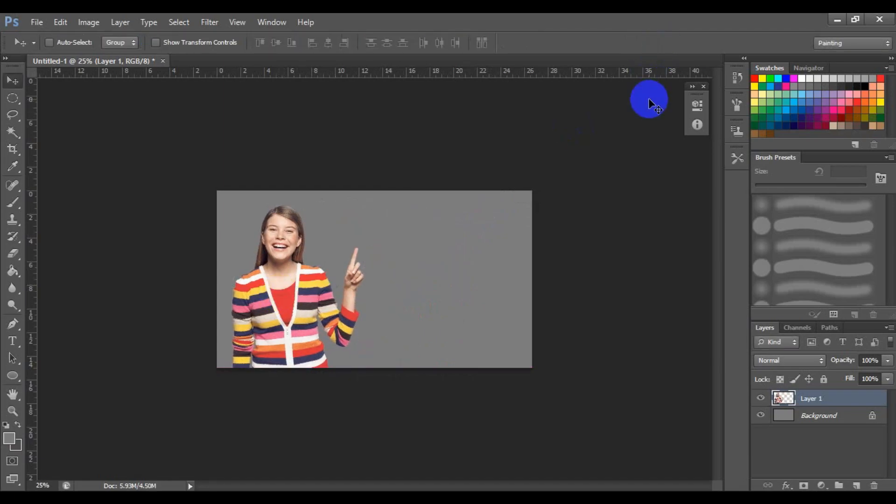
# - Flip the woman horizontally and move her to the right half of the canvas
pyautogui.hotkey('ctrl', '+')
pyautogui.hotkey('ctrl', '+')
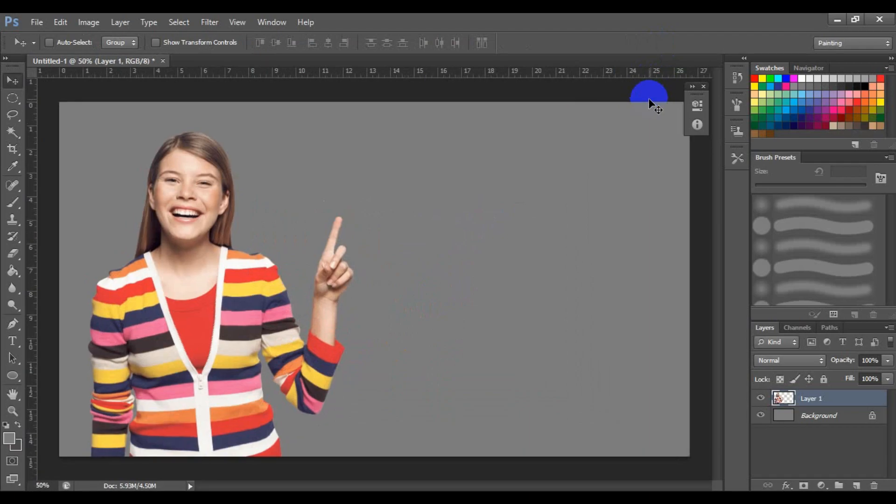
pyautogui.moveTo(201, 345); pyautogui.dragTo(276, 351)
pyautogui.hotkey('ctrl', 't')
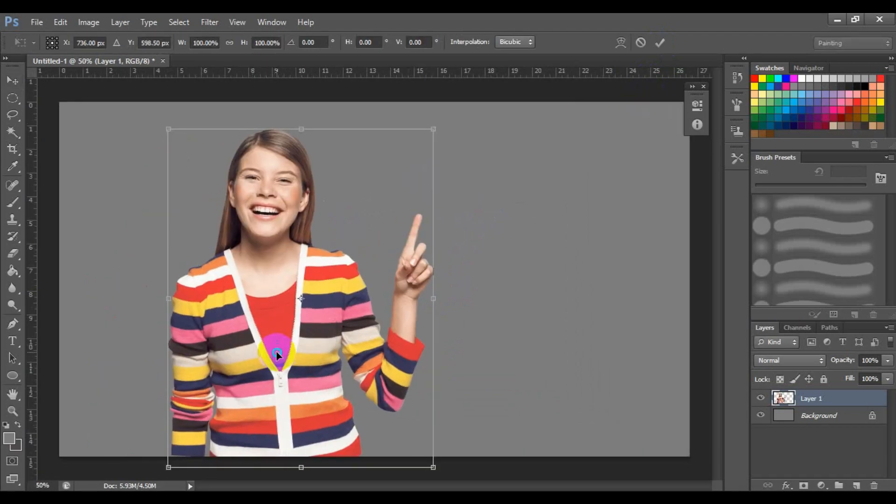
pyautogui.rightClick(276, 351)
pyautogui.rightClick(319, 273)
pyautogui.click(362, 248)
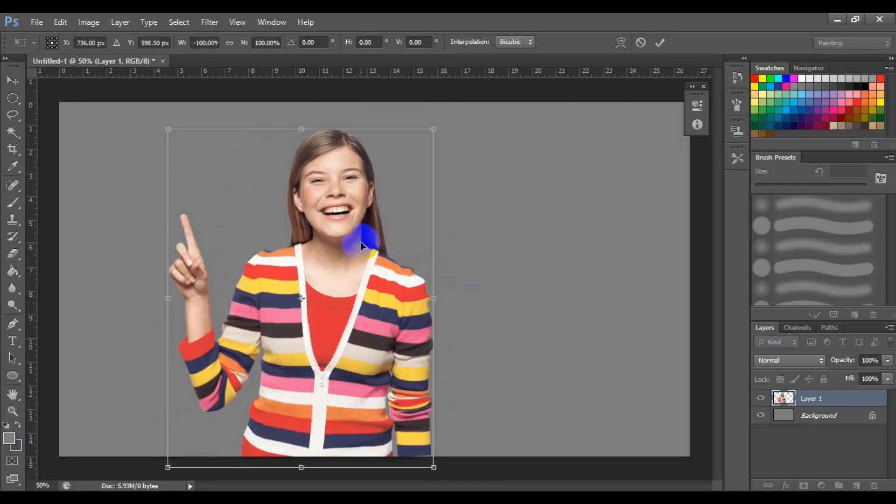
pyautogui.moveTo(326, 264); pyautogui.dragTo(549, 267)
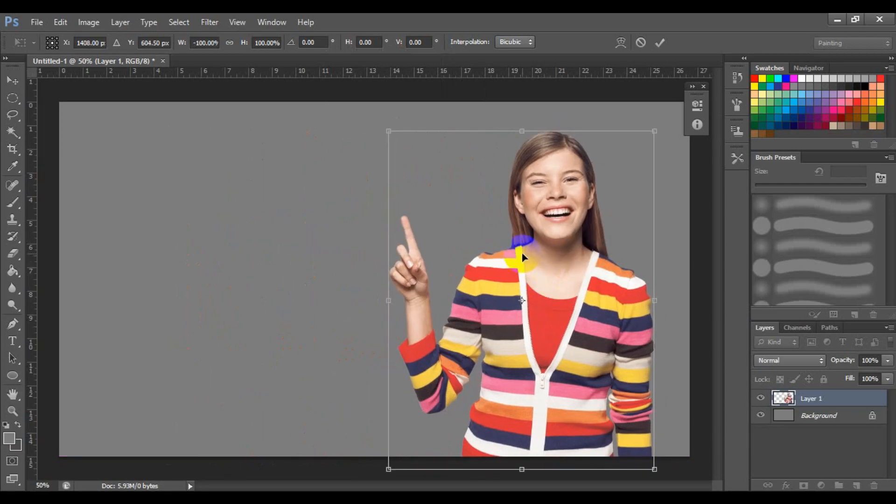
pyautogui.click(660, 43)
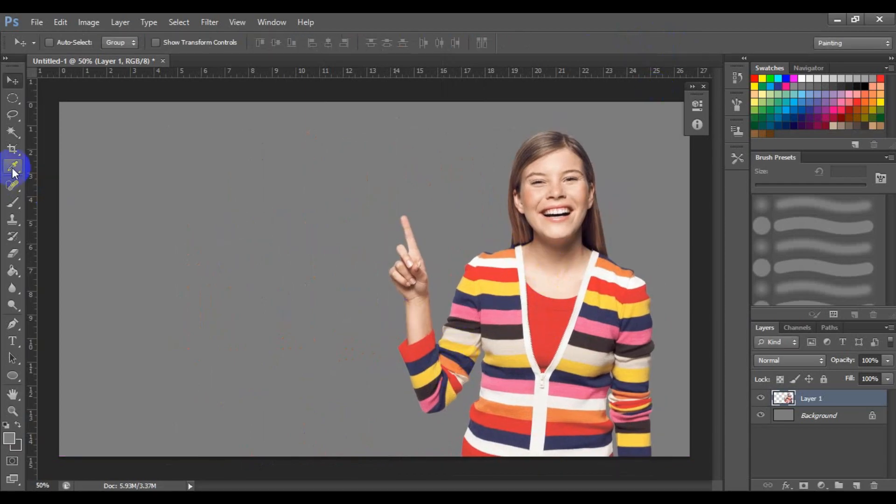
# - Add the headline "how to make professional thumbnail" in 72 pt Kalpurush on the upper left of the canvas
pyautogui.click(13, 341)
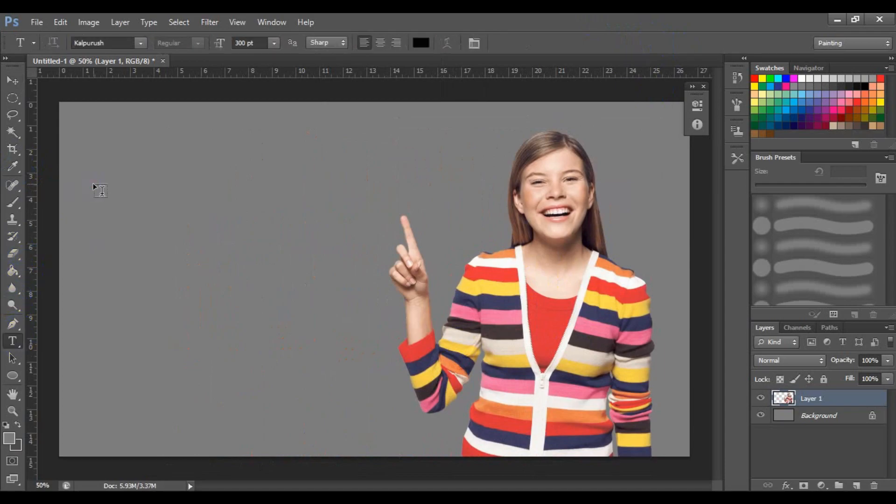
pyautogui.click(98, 187)
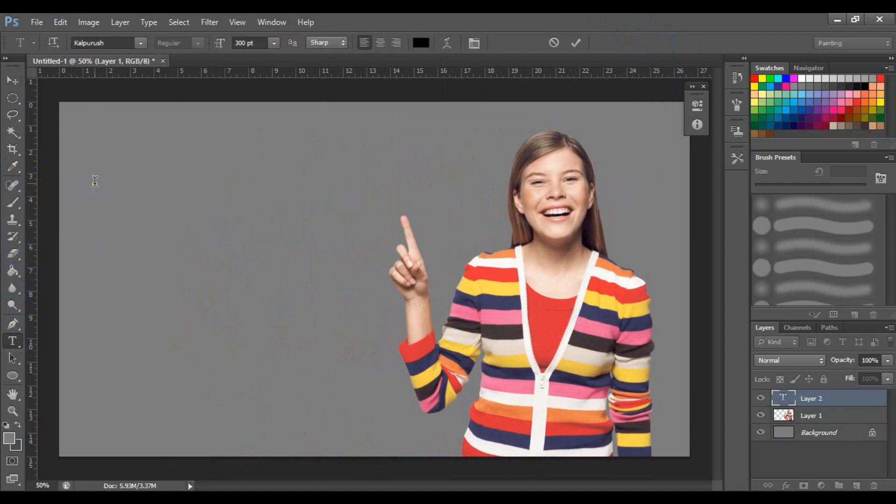
pyautogui.click(275, 42)
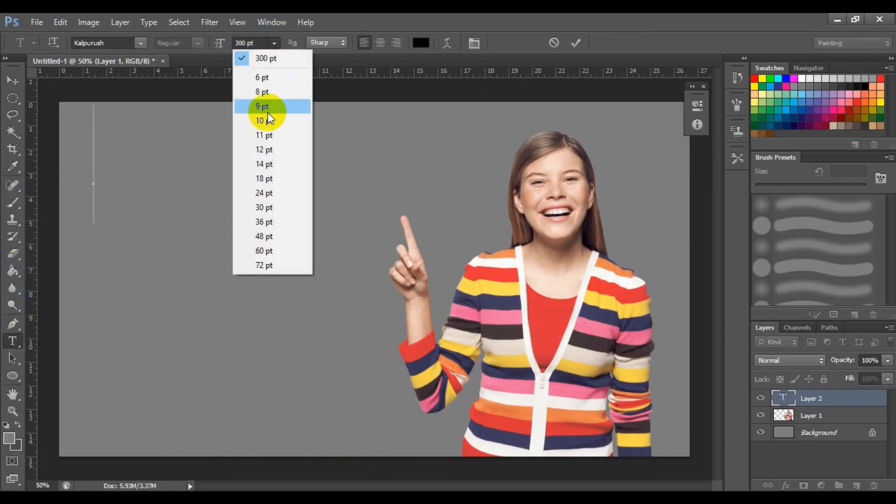
pyautogui.click(273, 265)
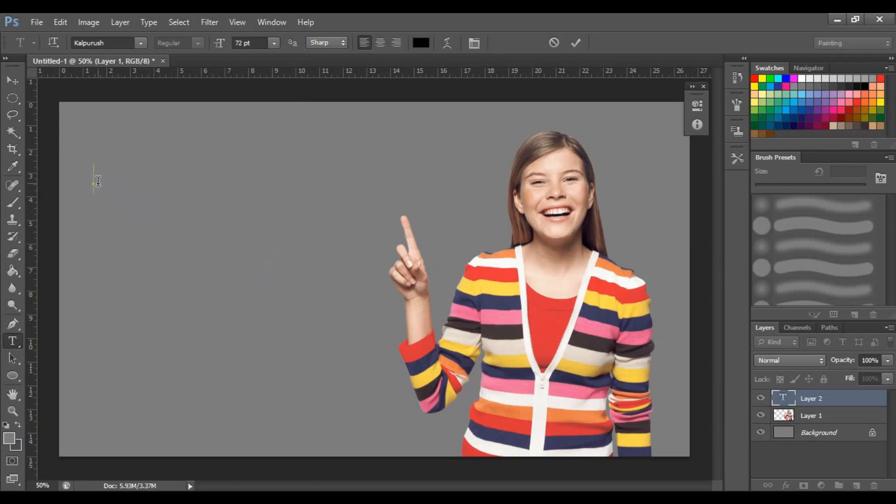
pyautogui.write('how to make professional thumbnail')
# - Edit the headline's capitalisation and wording to read "How to Make a Professional Thumbnail"
pyautogui.doubleClick(117, 178)
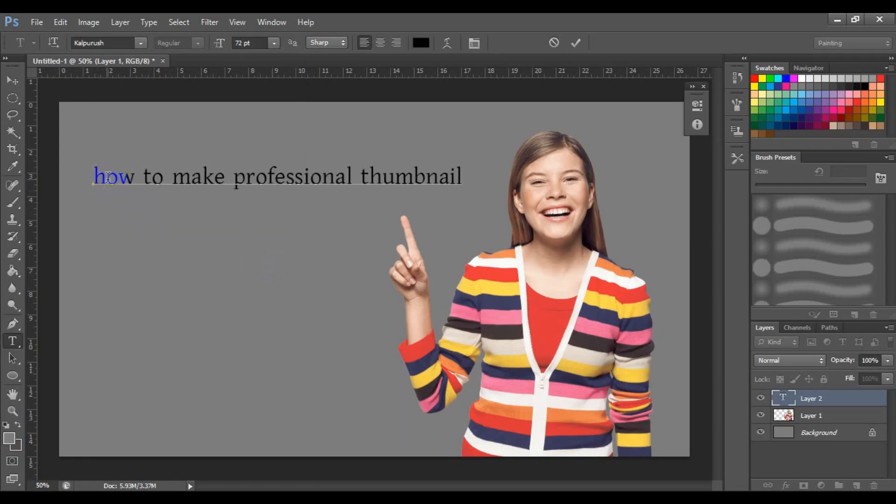
pyautogui.press('BackSpace')
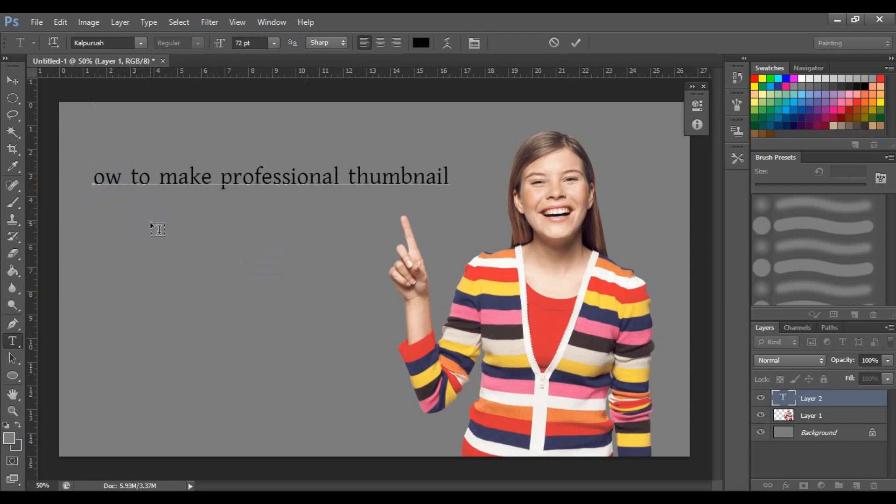
pyautogui.write('H')
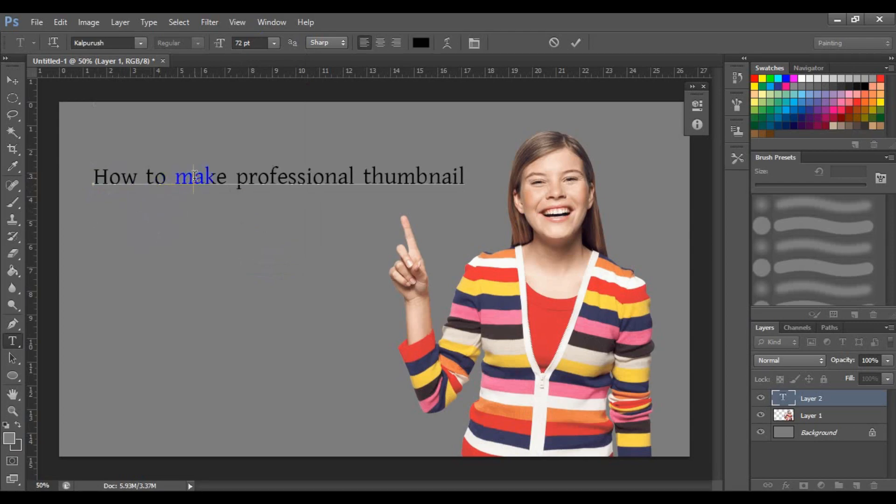
pyautogui.press('Delete')
pyautogui.write('M')
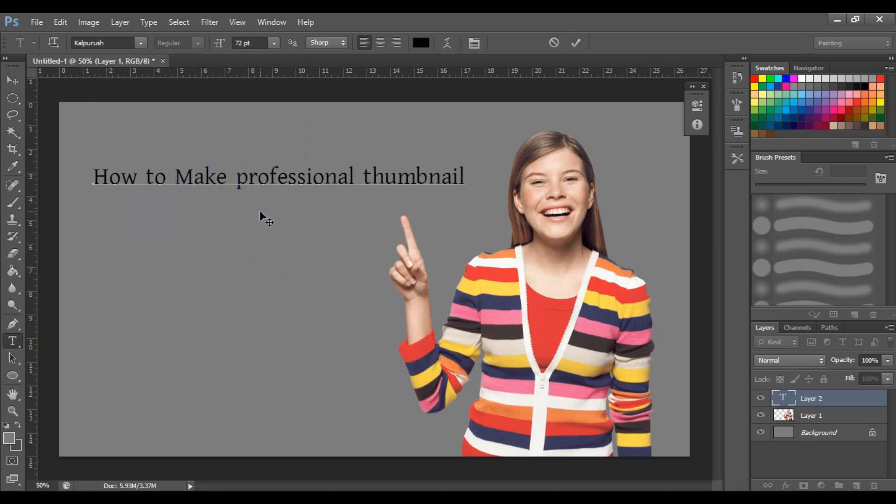
pyautogui.press('Delete')
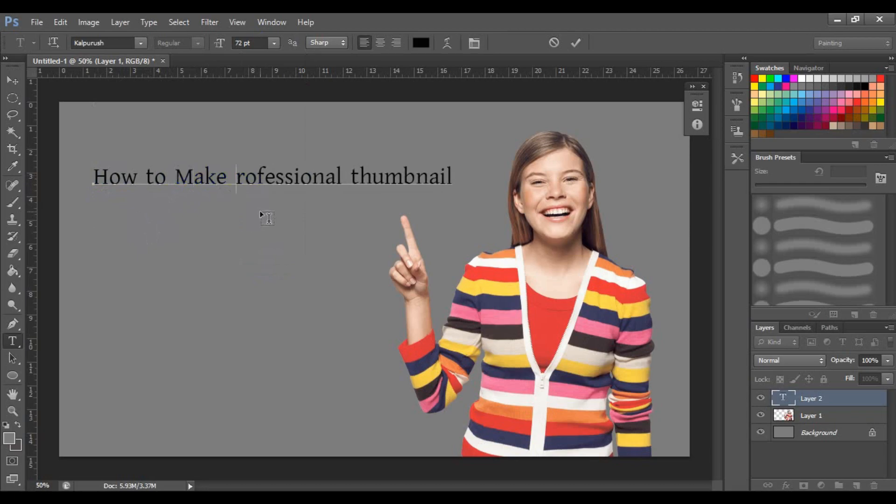
pyautogui.write('P')
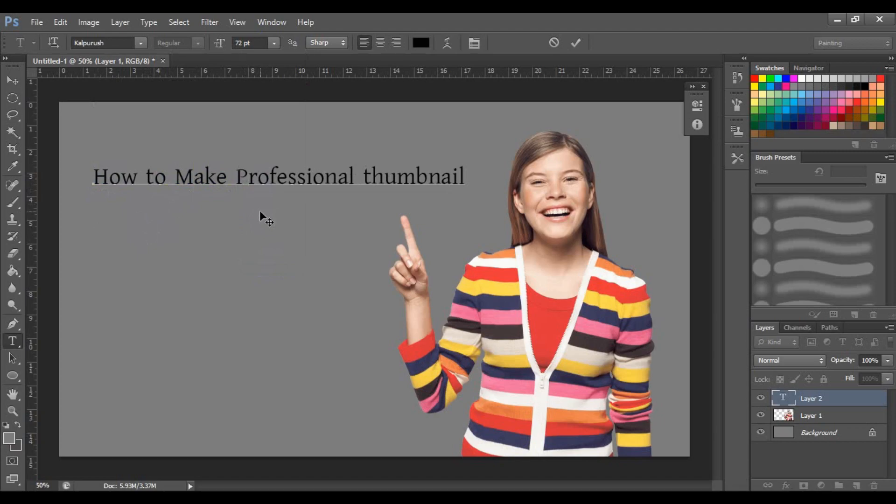
pyautogui.write('a')
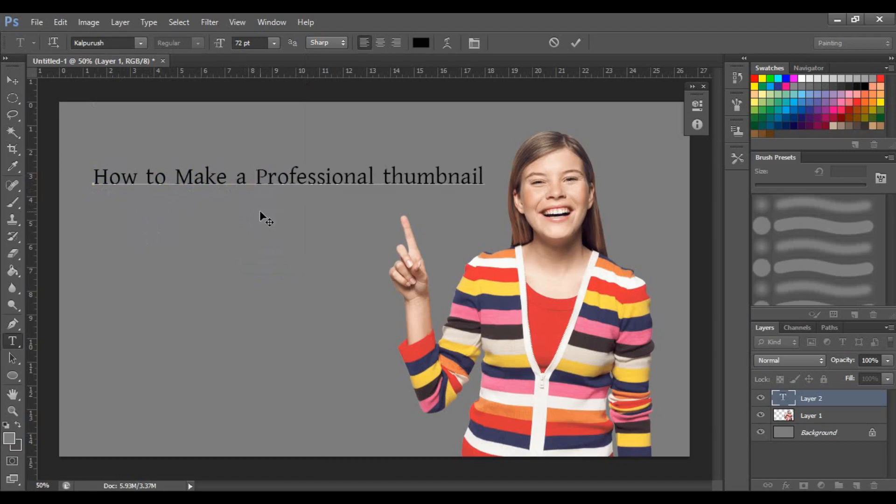
pyautogui.click(390, 178)
pyautogui.press('BackSpace')
pyautogui.write('T')
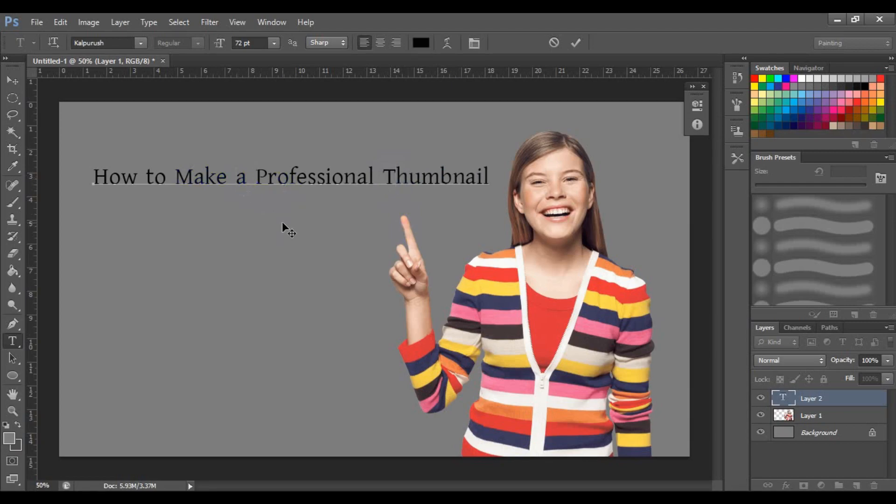
pyautogui.press('Return')
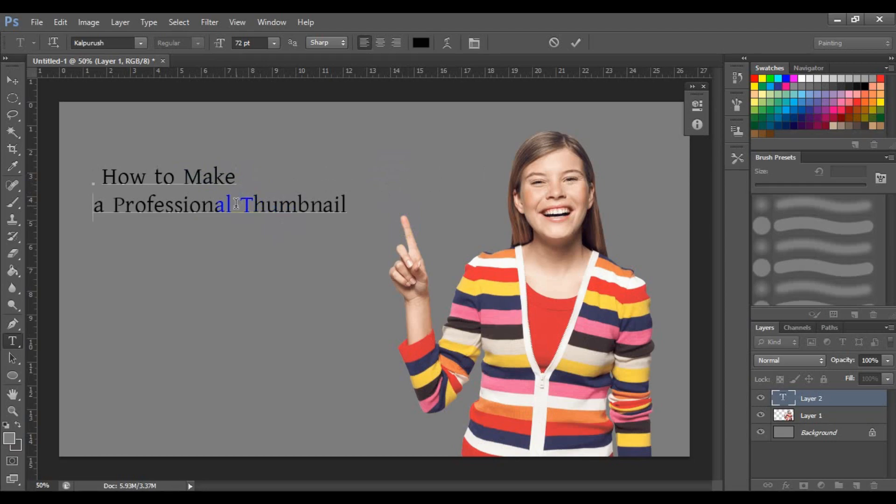
pyautogui.moveTo(112, 205); pyautogui.dragTo(85, 206)
pyautogui.click(212, 205)
pyautogui.press('BackSpace')
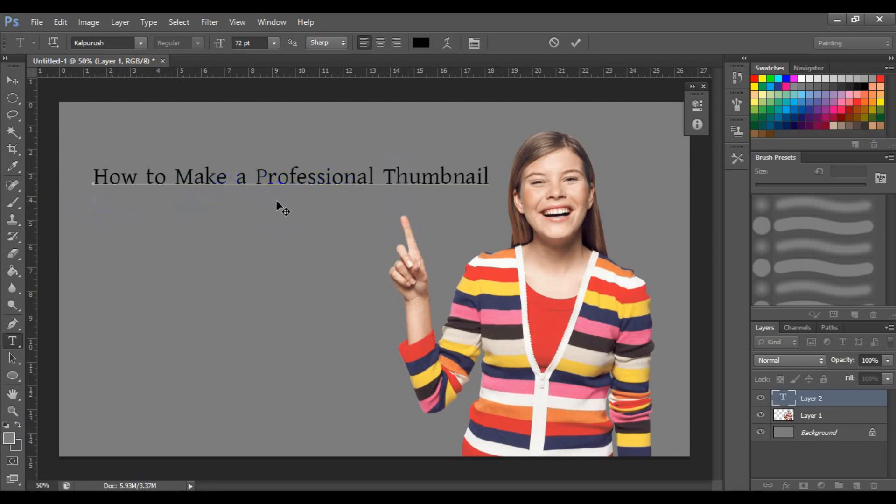
# - Break the headline after "How to Make a" so "Professional Thumbnail" sits on a second line
pyautogui.press('Return')
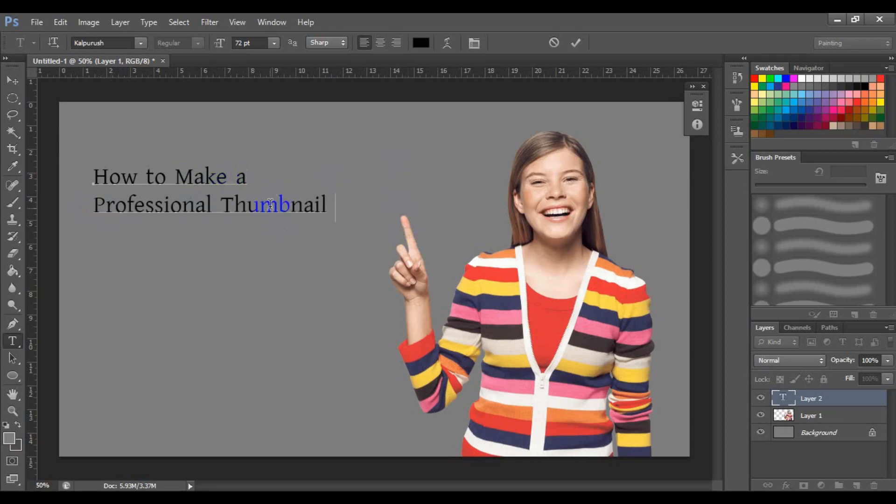
pyautogui.moveTo(246, 174); pyautogui.dragTo(109, 149)
pyautogui.click(324, 206)
pyautogui.moveTo(94, 206); pyautogui.dragTo(196, 204)
pyautogui.click(222, 204)
# - Try font sizes of 280 pt and 28 pt on the whole headline
pyautogui.press('ctrl')
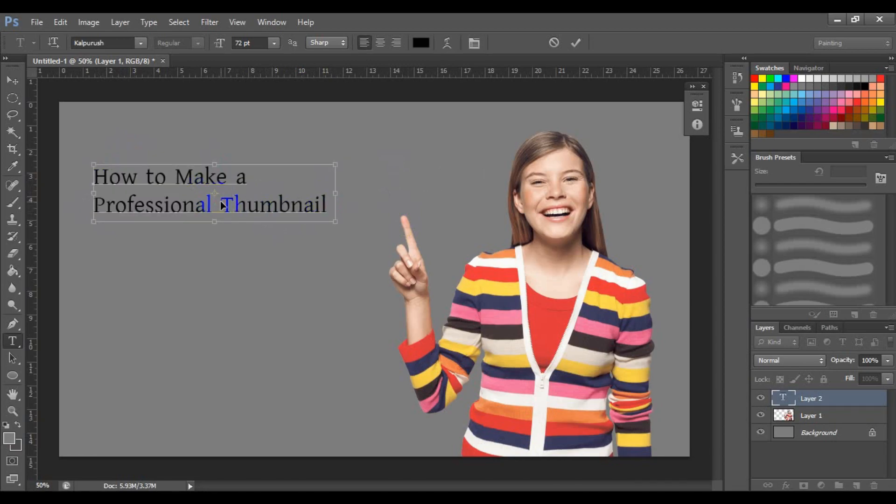
pyautogui.hotkey('ctrl', 'a')
pyautogui.click(230, 45)
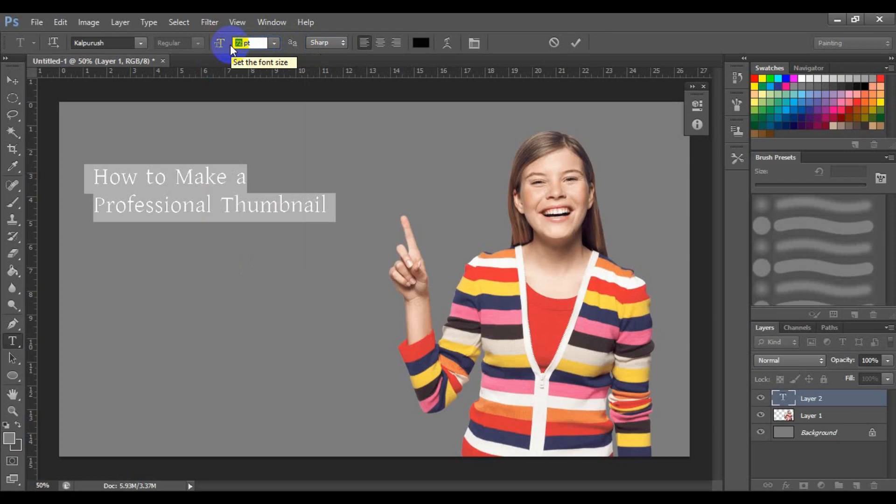
pyautogui.write('280')
pyautogui.press('Return')
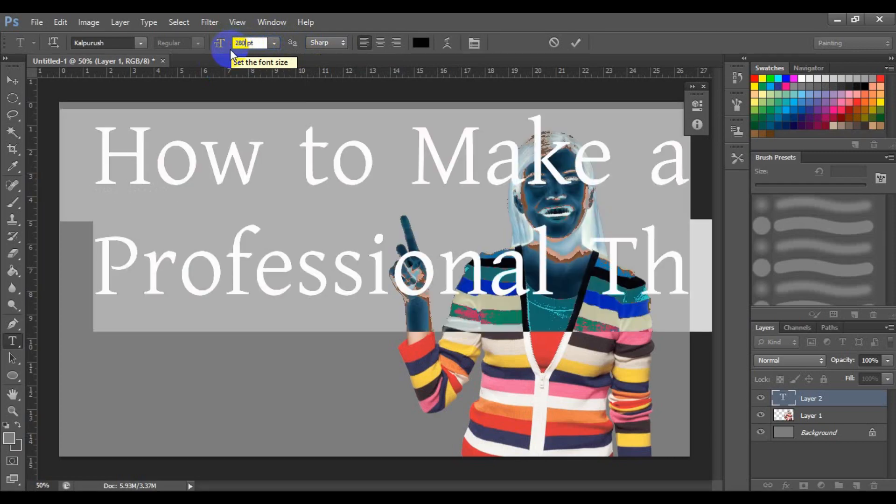
pyautogui.write('28')
pyautogui.press('Return')
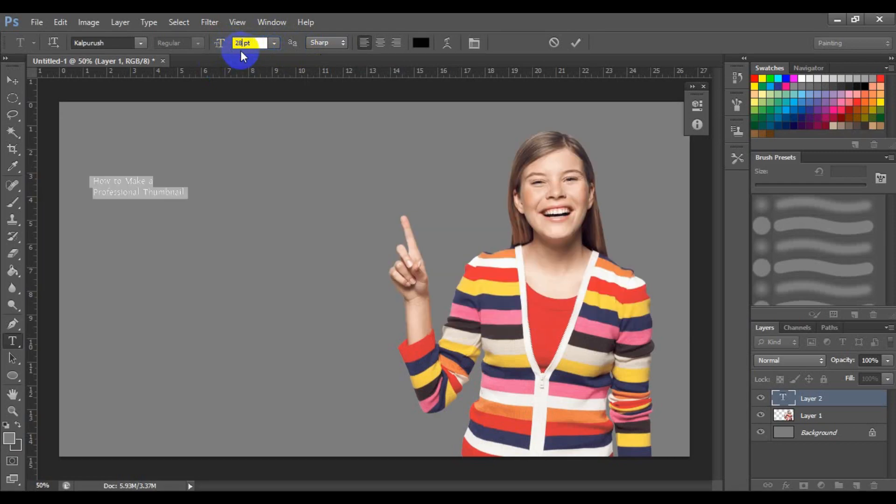
# - Try a 200 pt font size on the whole headline and settle on 150 pt
pyautogui.press('BackSpace')
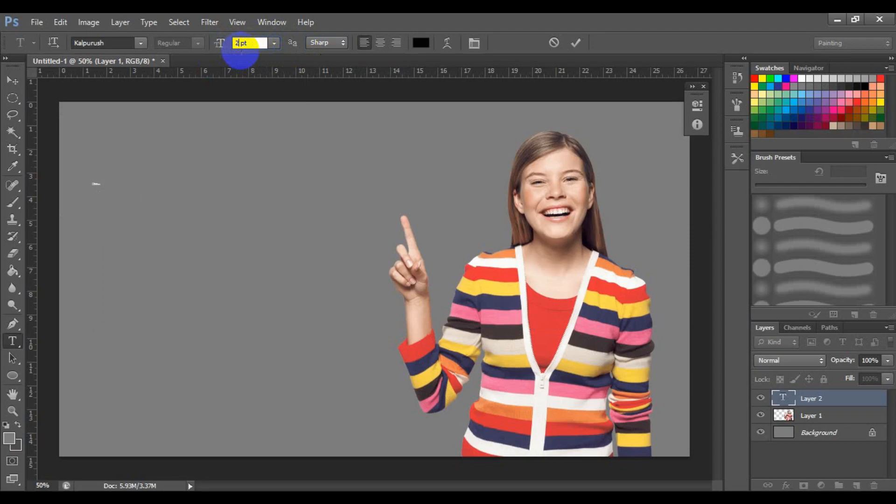
pyautogui.write('00')
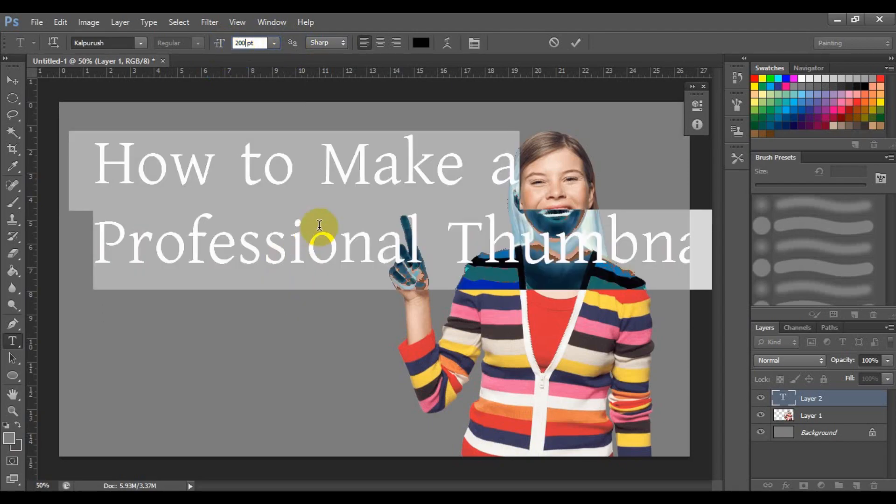
pyautogui.press('BackSpace')
pyautogui.press('BackSpace')
pyautogui.press('BackSpace')
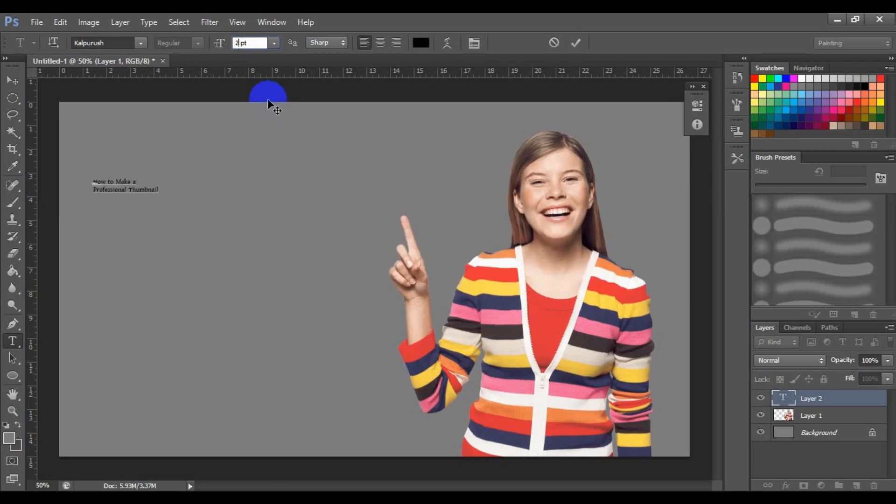
pyautogui.write('15')
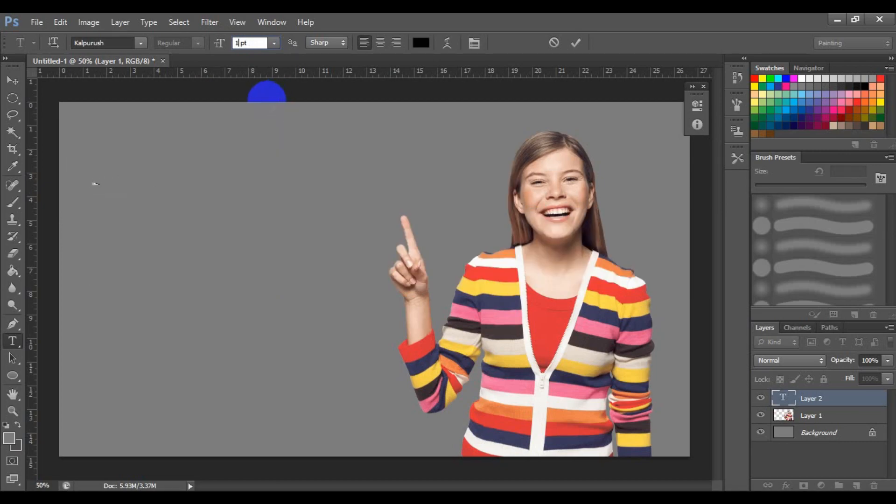
pyautogui.write('0')
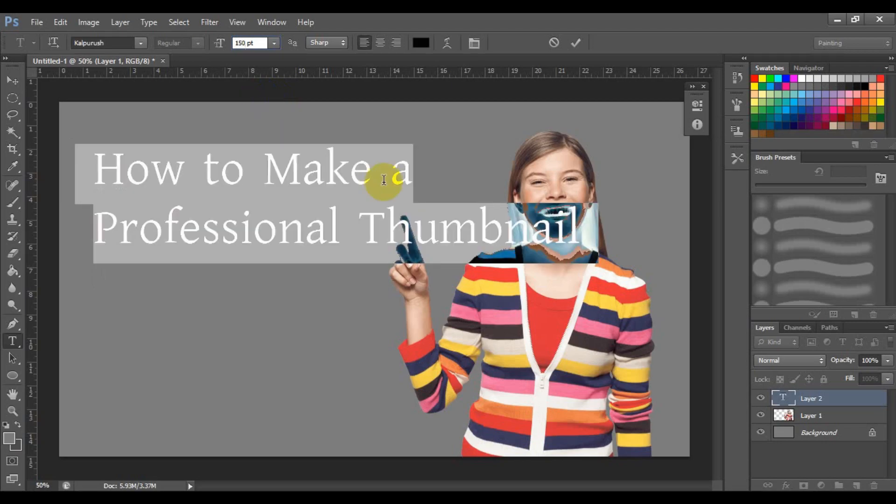
pyautogui.click(577, 45)
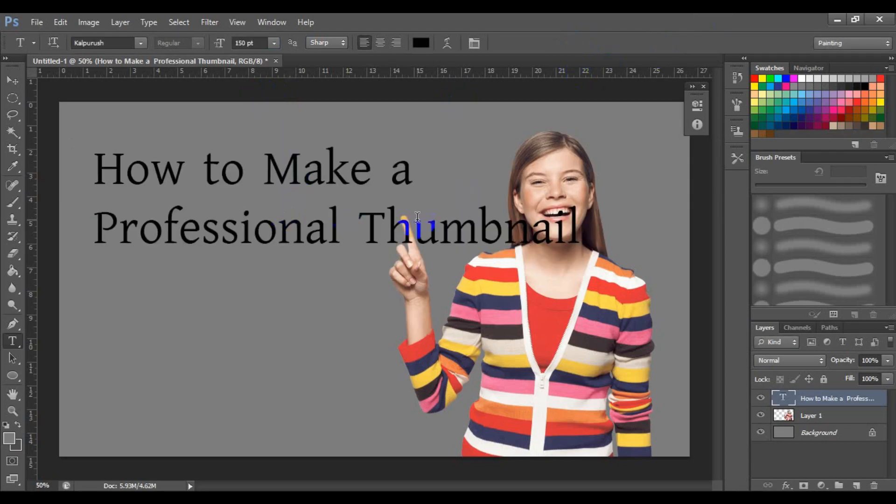
# - Break the headline before "Thumbnail" to make a third line and add a leading space before "Professional"
pyautogui.press('Return')
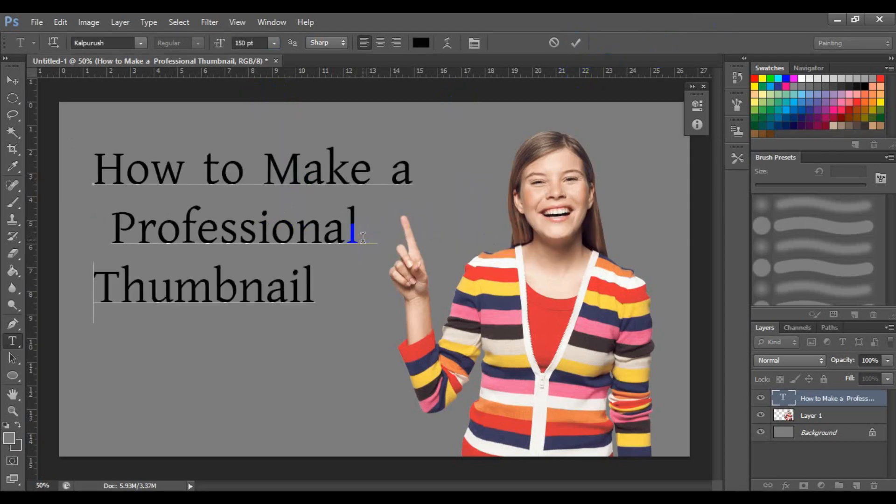
pyautogui.click(109, 229)
pyautogui.click(214, 285)
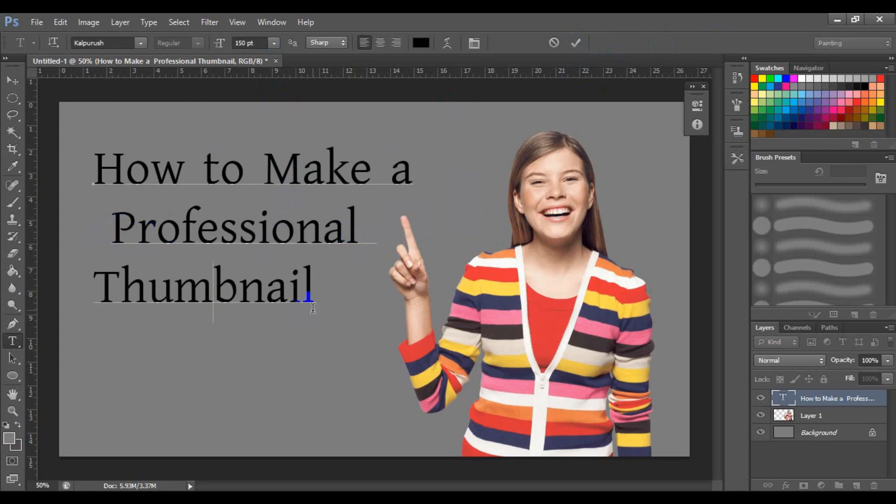
# - Change the font of the whole three-line headline to Source Sans Pro Black
pyautogui.moveTo(330, 291); pyautogui.dragTo(94, 180)
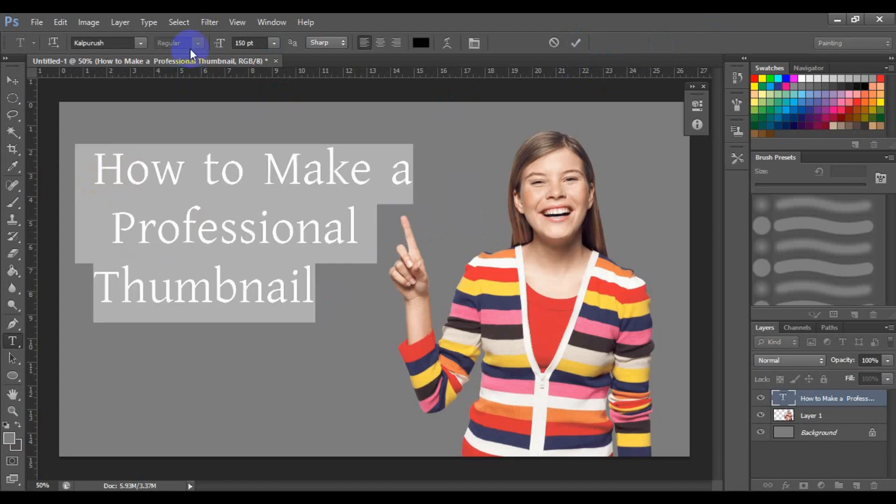
pyautogui.click(141, 43)
pyautogui.scroll(-10, 154, 280)
pyautogui.click(209, 125)
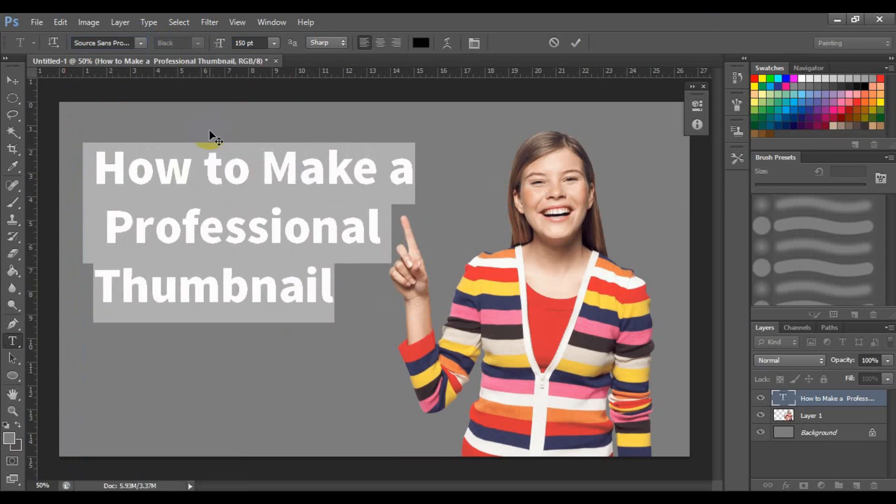
pyautogui.click(224, 175)
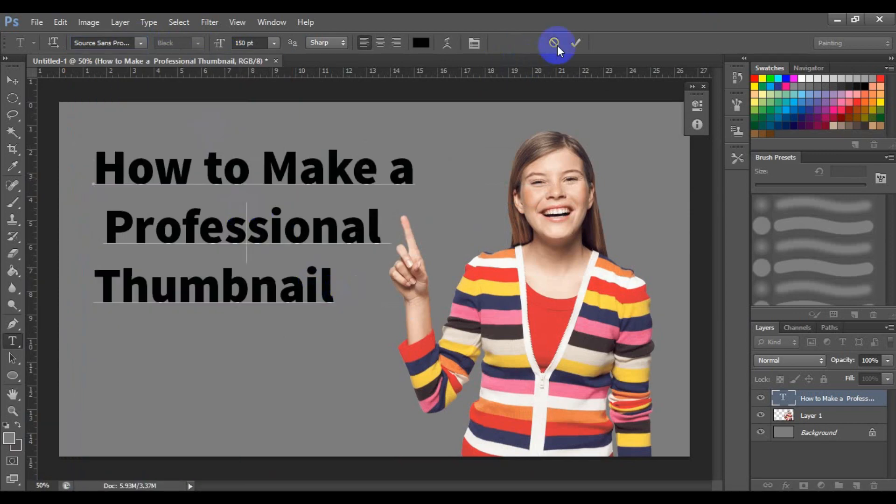
# - Color the whole headline pure yellow (#ffff00) and commit the text edit
pyautogui.moveTo(329, 286); pyautogui.dragTo(100, 169)
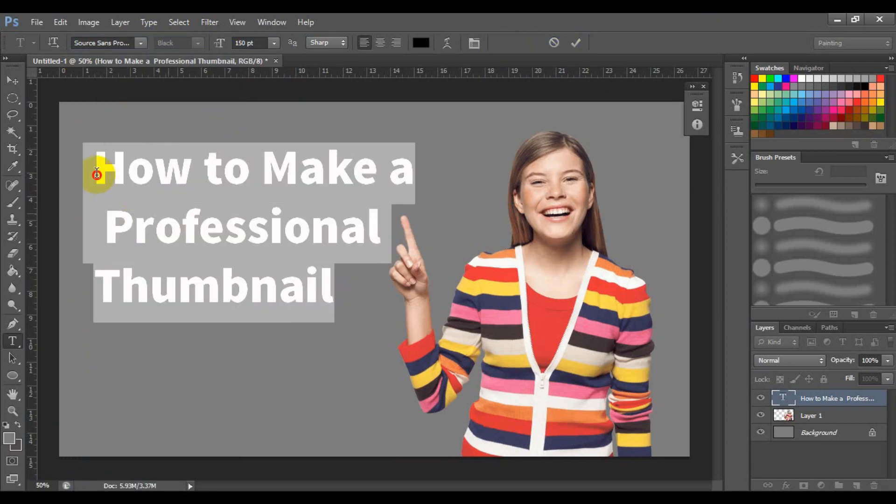
pyautogui.click(763, 77)
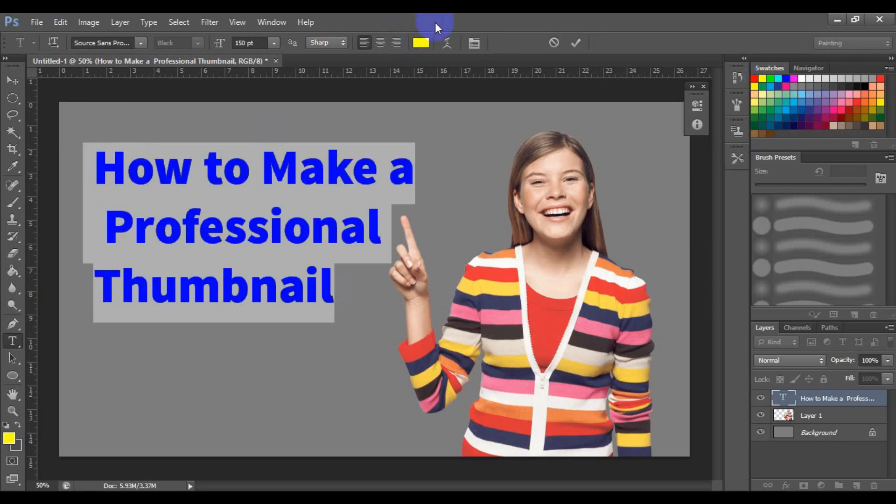
pyautogui.click(421, 42)
pyautogui.click(828, 90)
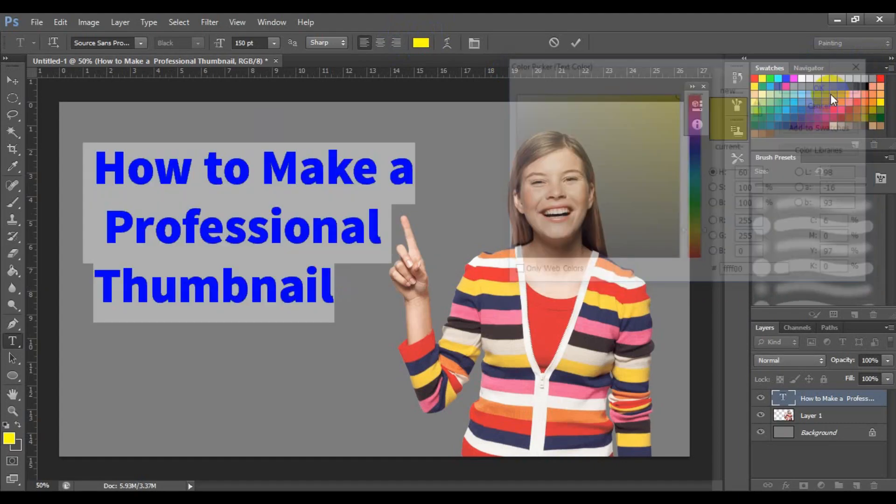
pyautogui.click(575, 45)
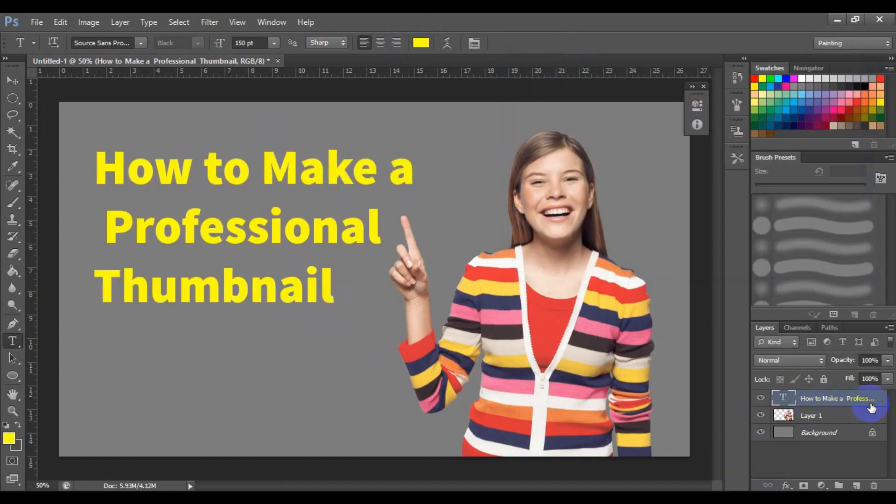
# - Add an outside Stroke of about 18 px in near-white #f6f1f1 around the woman's cutout on Layer 1
pyautogui.click(854, 420)
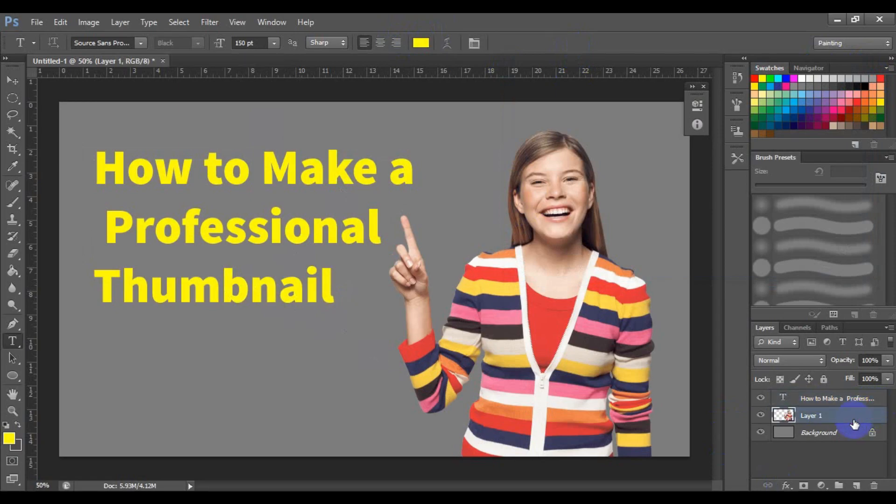
pyautogui.doubleClick(847, 417)
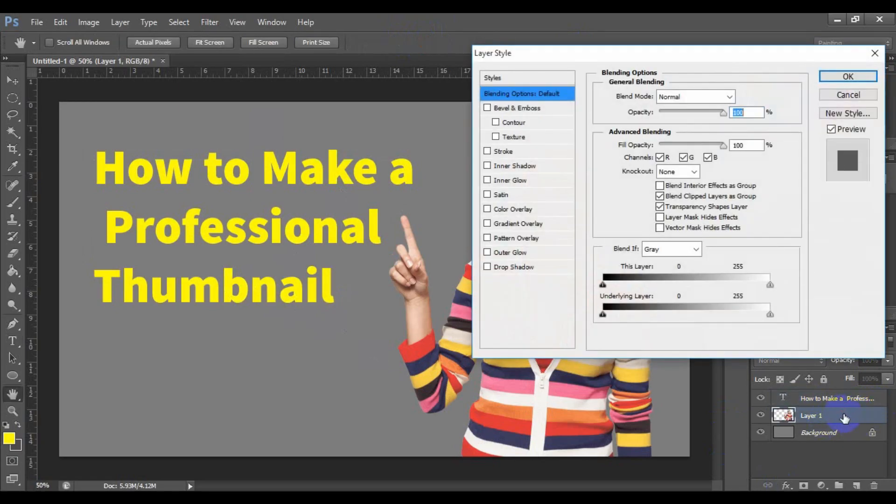
pyautogui.click(512, 152)
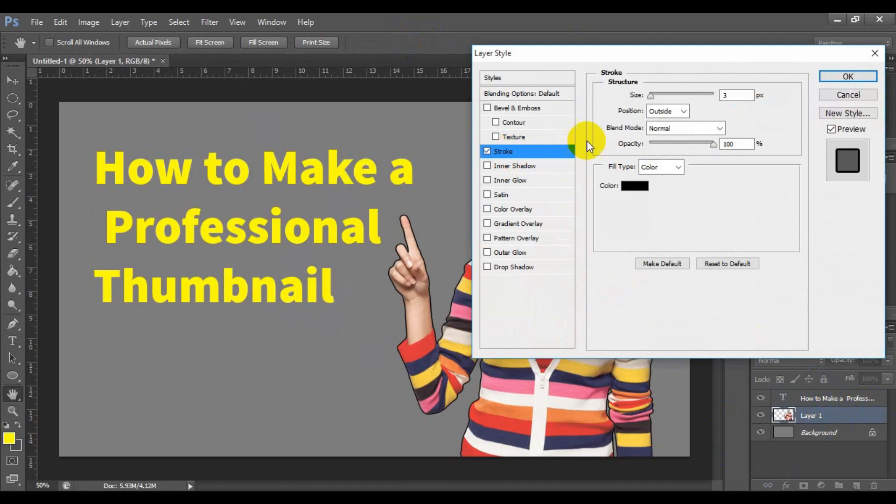
pyautogui.click(640, 188)
pyautogui.click(515, 99)
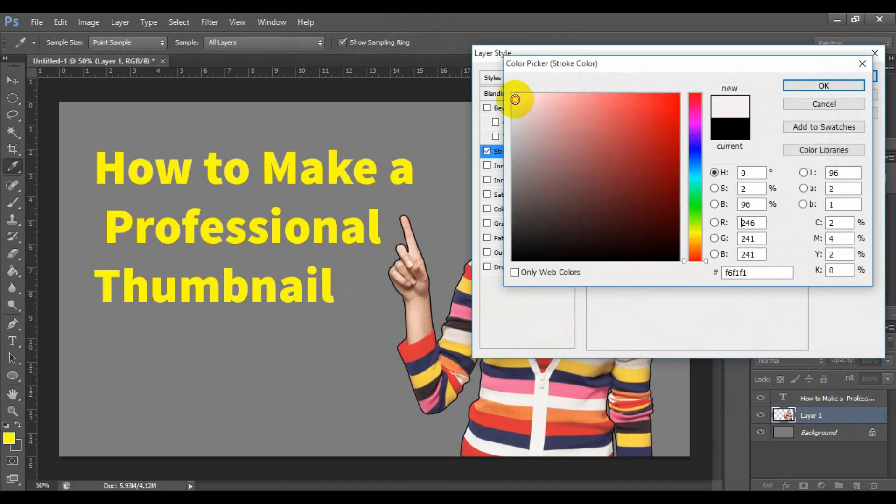
pyautogui.click(822, 85)
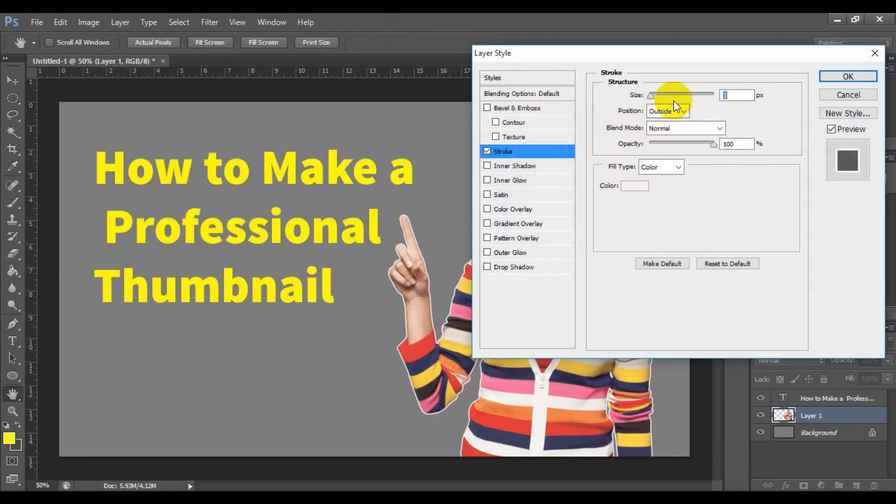
pyautogui.moveTo(651, 98); pyautogui.dragTo(659, 99)
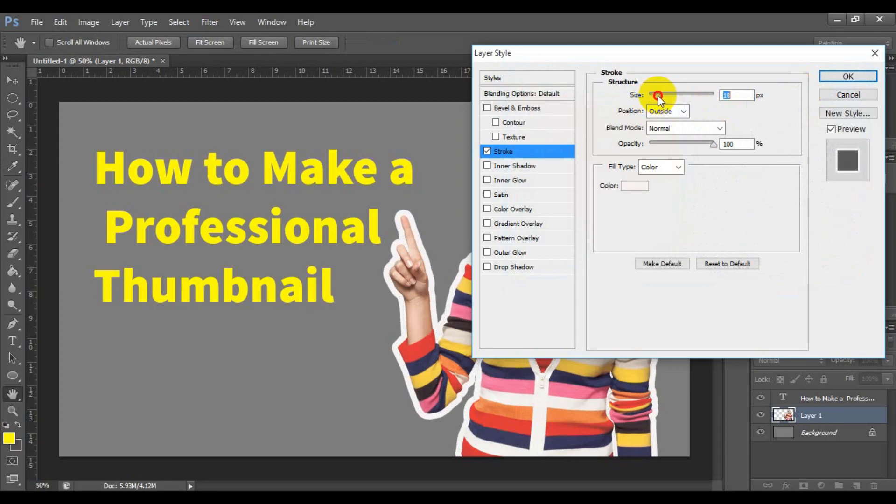
pyautogui.click(843, 75)
# - Add a black outside Stroke of about 29 px to the headline text layer
pyautogui.press('t')
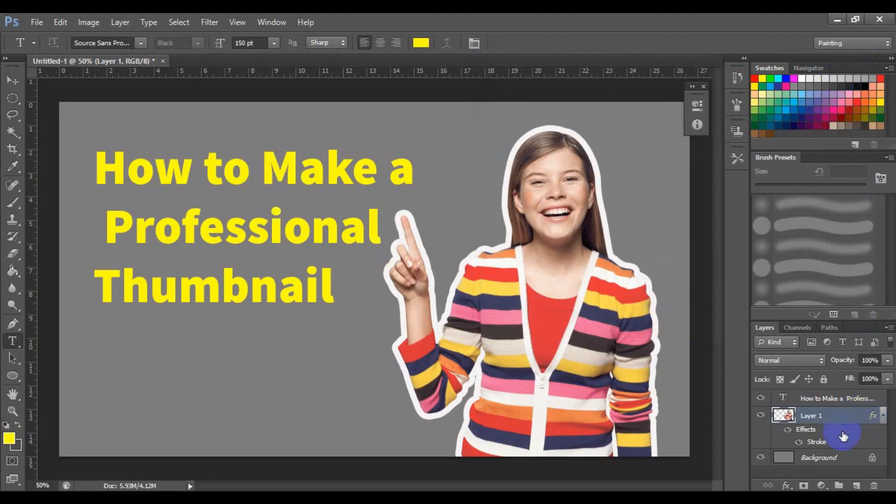
pyautogui.doubleClick(882, 399)
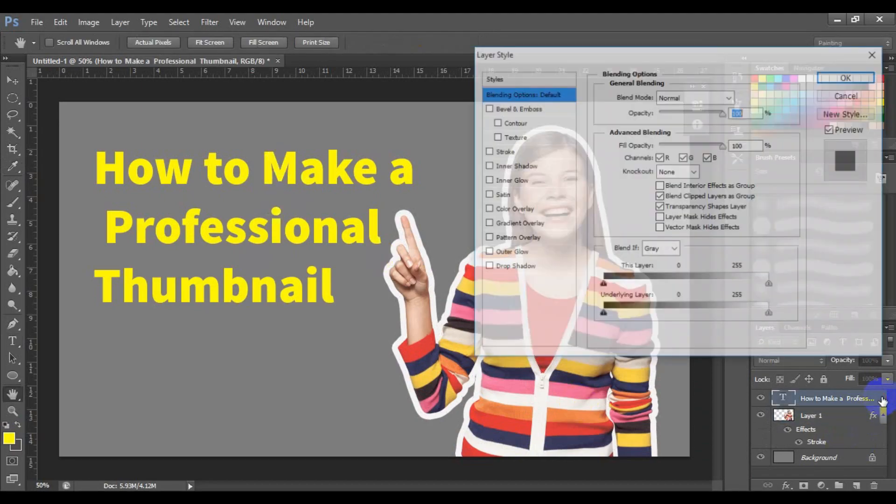
pyautogui.click(508, 152)
pyautogui.moveTo(653, 97); pyautogui.dragTo(662, 96)
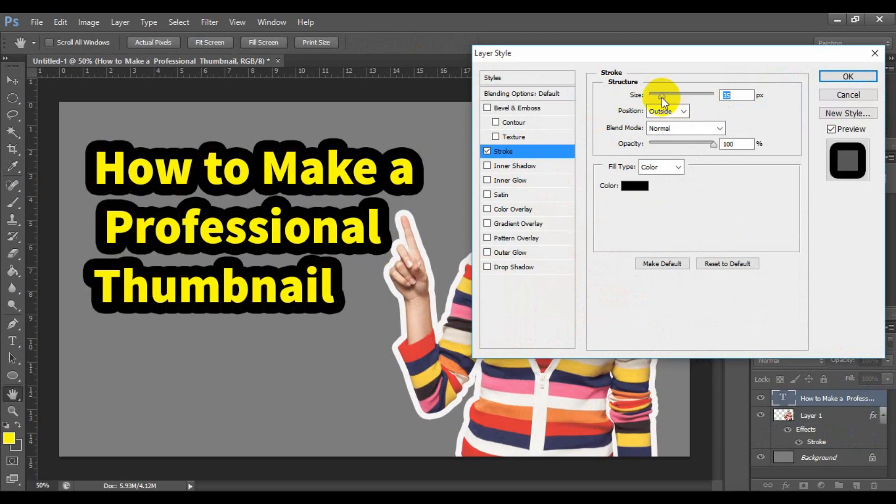
pyautogui.moveTo(662, 97); pyautogui.dragTo(660, 97)
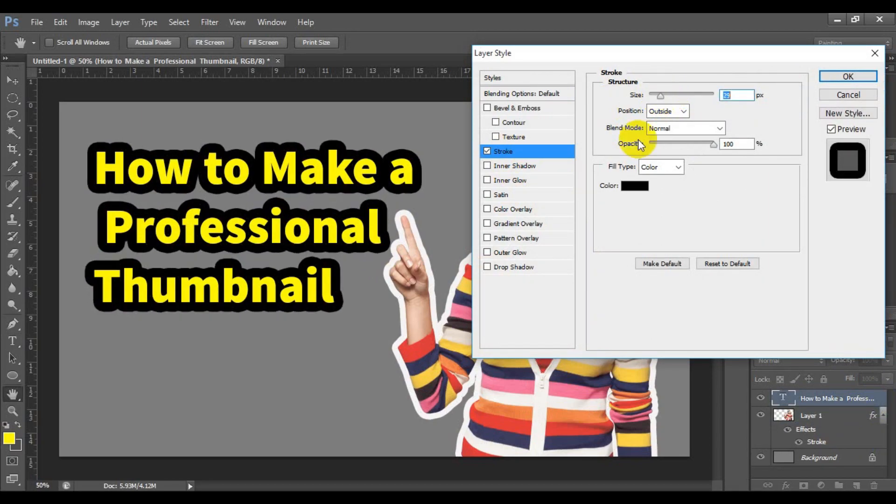
# - Give the headline a yellow #f5f547 Outer Glow with 18% spread and a size of about 95 px
pyautogui.click(509, 253)
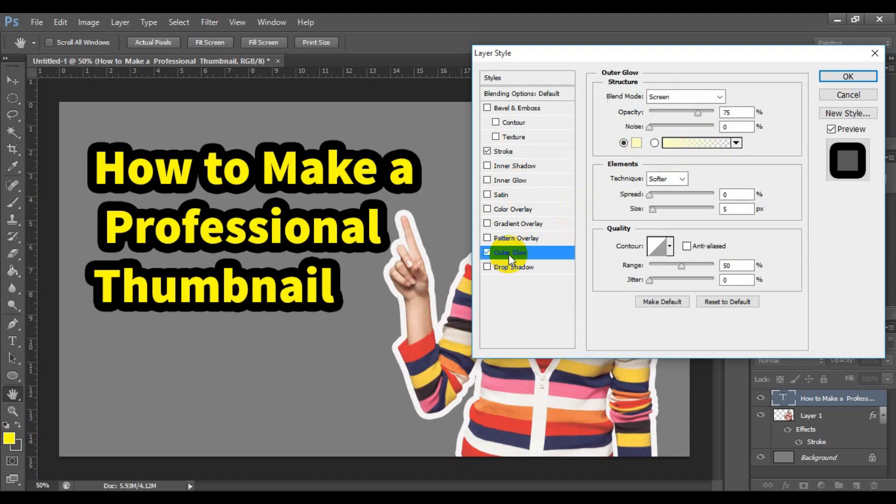
pyautogui.click(637, 143)
pyautogui.moveTo(643, 115); pyautogui.dragTo(631, 97)
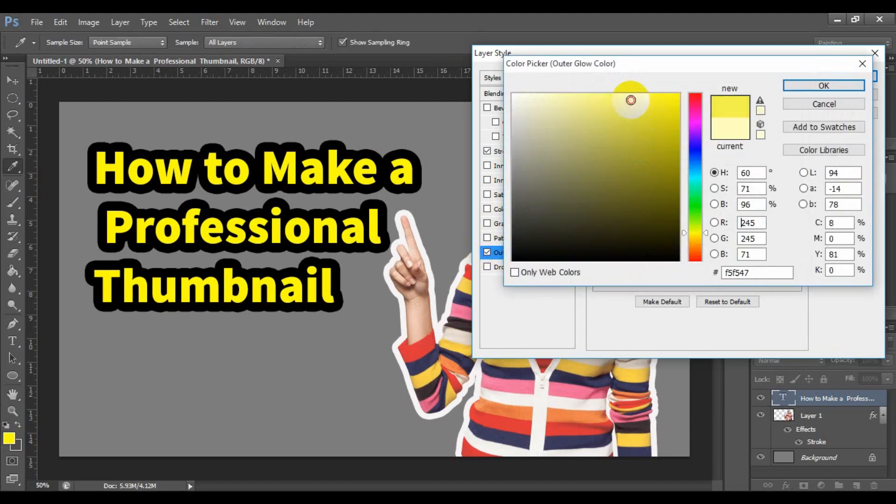
pyautogui.click(823, 84)
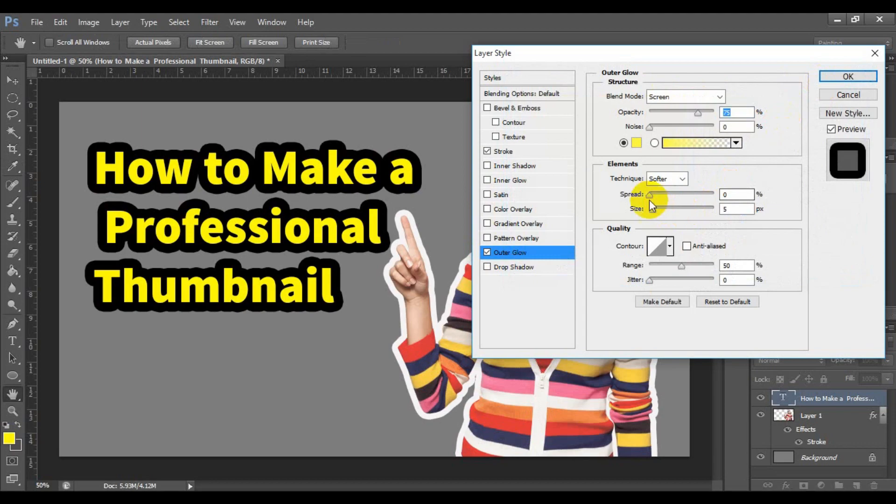
pyautogui.moveTo(652, 205)
pyautogui.mouseDown()
pyautogui.moveTo(665, 214)
pyautogui.moveTo(651, 194)
pyautogui.moveTo(716, 207)
pyautogui.moveTo(680, 207)
pyautogui.moveTo(666, 196)
pyautogui.moveTo(695, 196)
pyautogui.moveTo(666, 195)
pyautogui.mouseUp()
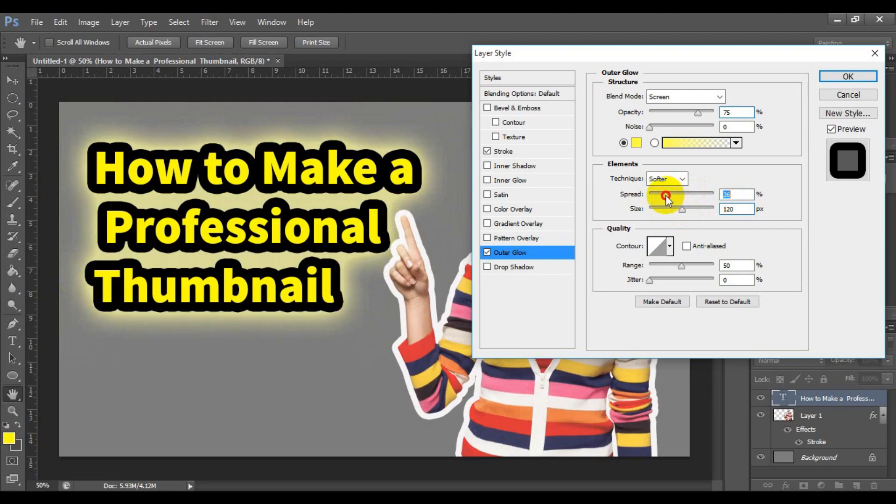
pyautogui.moveTo(675, 210)
pyautogui.mouseDown()
pyautogui.moveTo(662, 196)
pyautogui.moveTo(677, 209)
pyautogui.mouseUp()
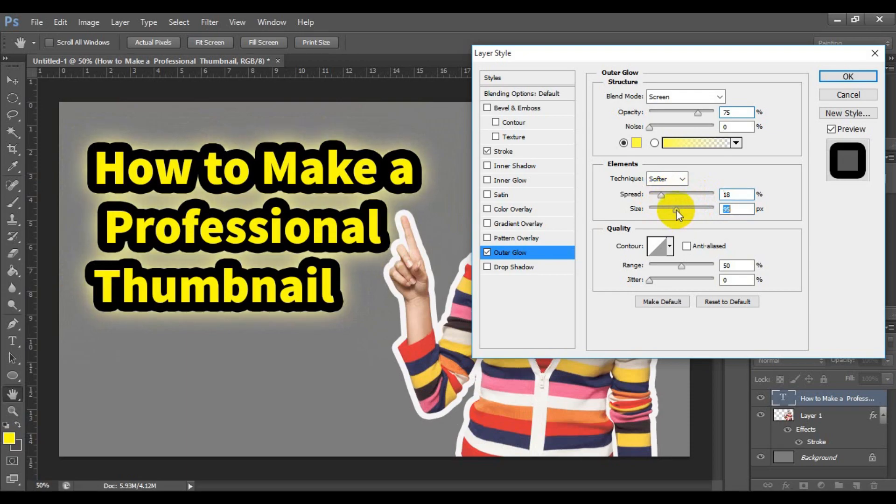
pyautogui.click(846, 76)
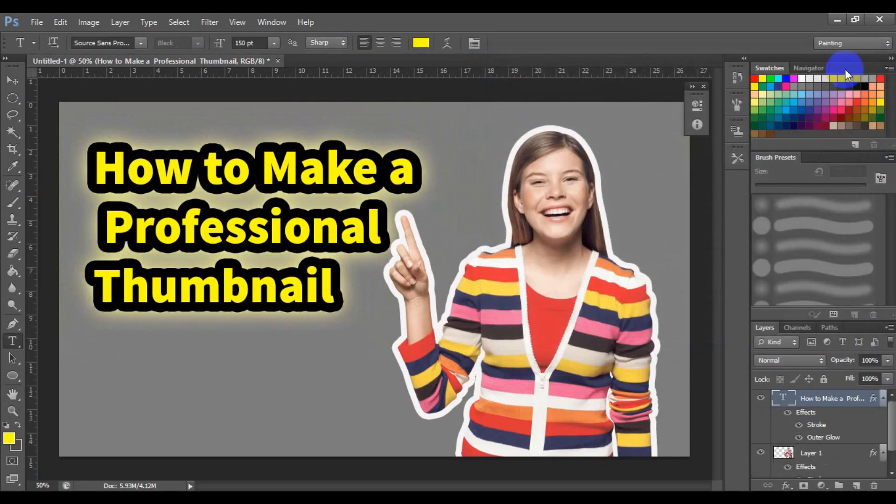
# - Insert an extra space between "Make" and "a" in the headline's first line
pyautogui.click(379, 162)
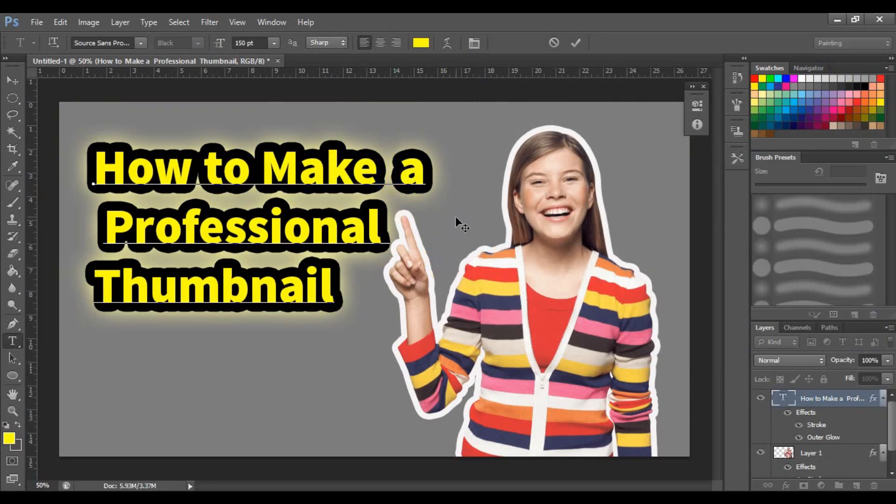
pyautogui.click(578, 44)
# - Save a PNG copy as Untitled-1.png on the Desktop, replacing the existing file, with Smallest / Slow compression and no interlacing
pyautogui.hotkey('ctrl', 's')
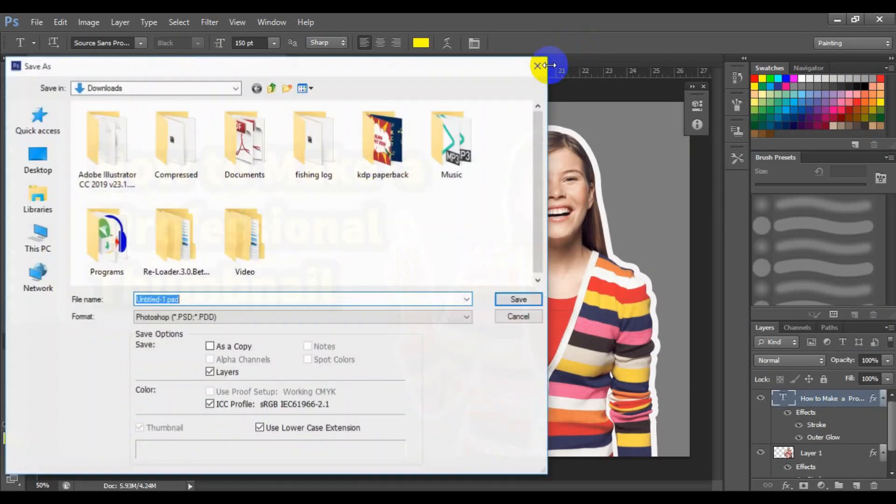
pyautogui.click(222, 318)
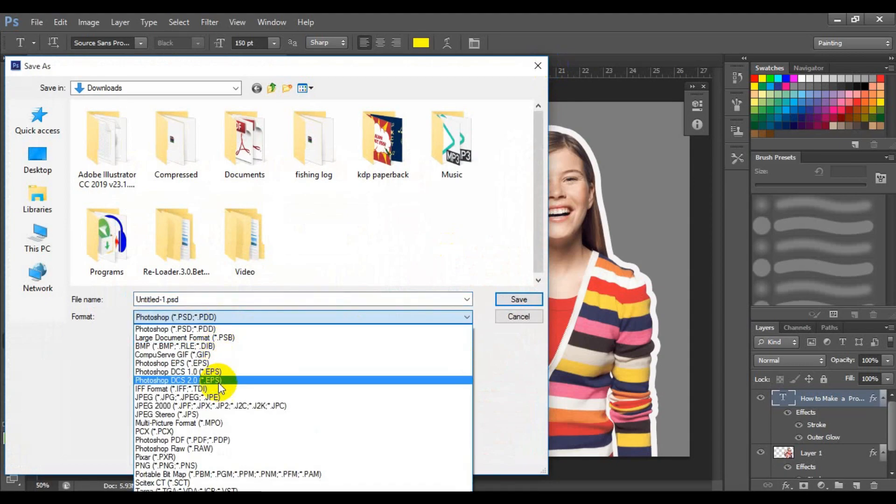
pyautogui.click(202, 465)
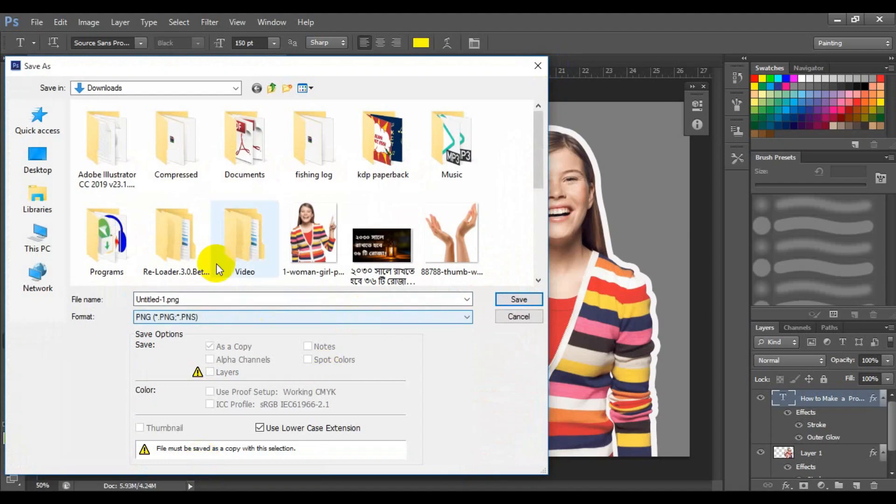
pyautogui.click(39, 161)
pyautogui.click(524, 298)
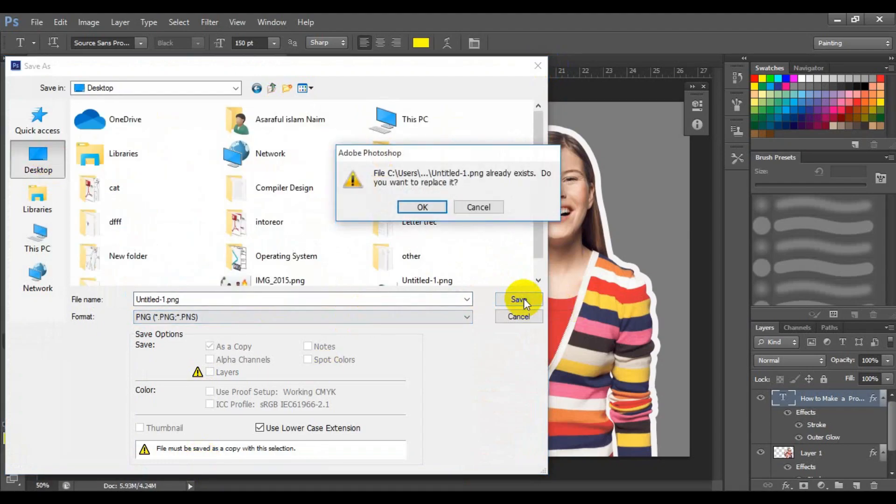
pyautogui.click(424, 203)
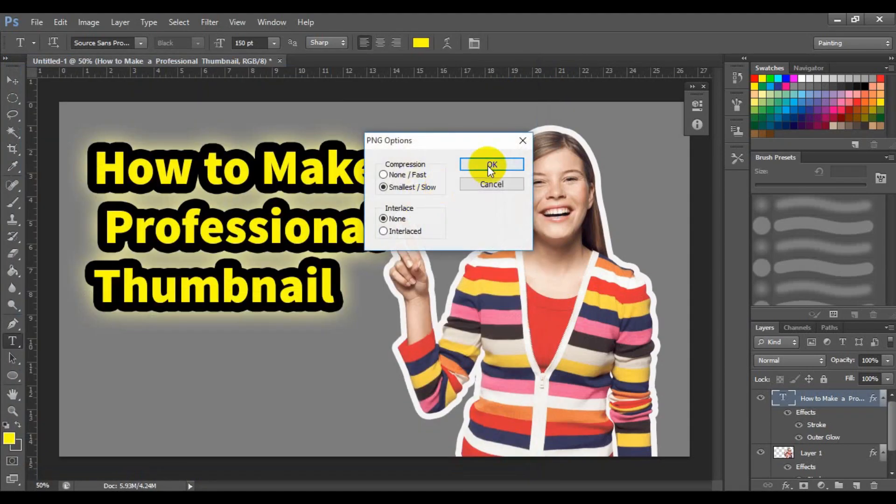
pyautogui.click(488, 165)
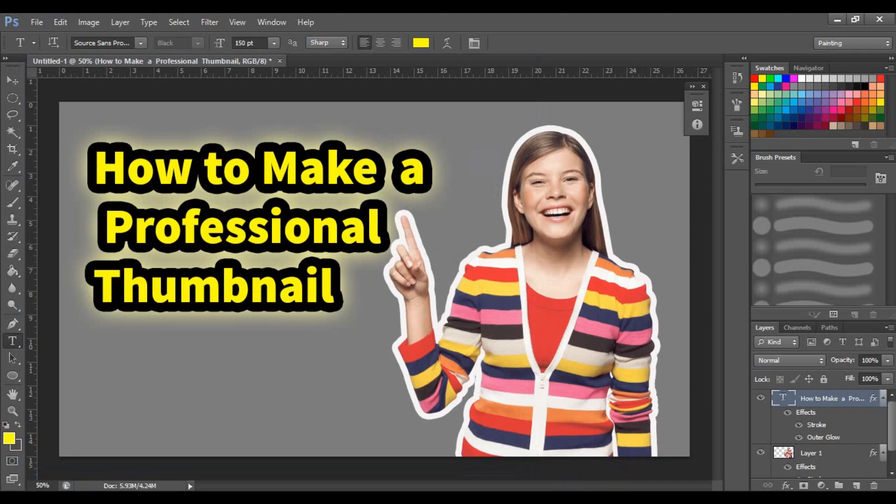